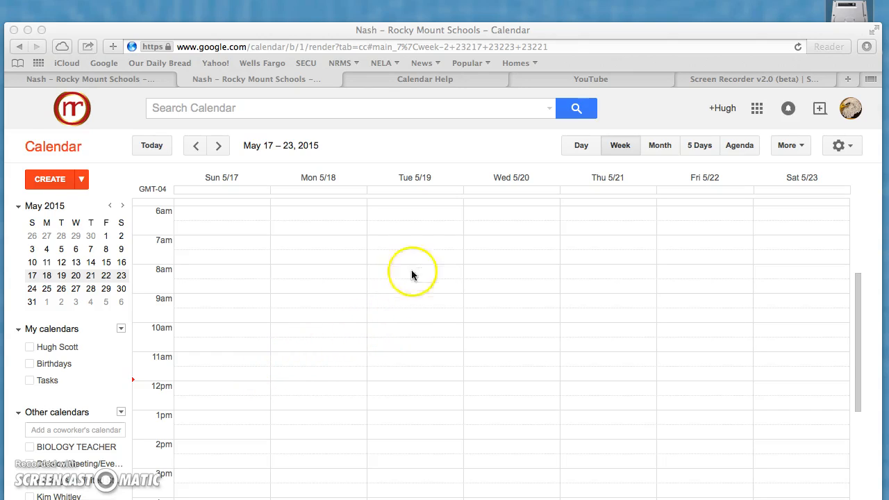
# - Switch to the open YouTube page and look through the "google calendar" tutorial videos
pyautogui.click(559, 81)
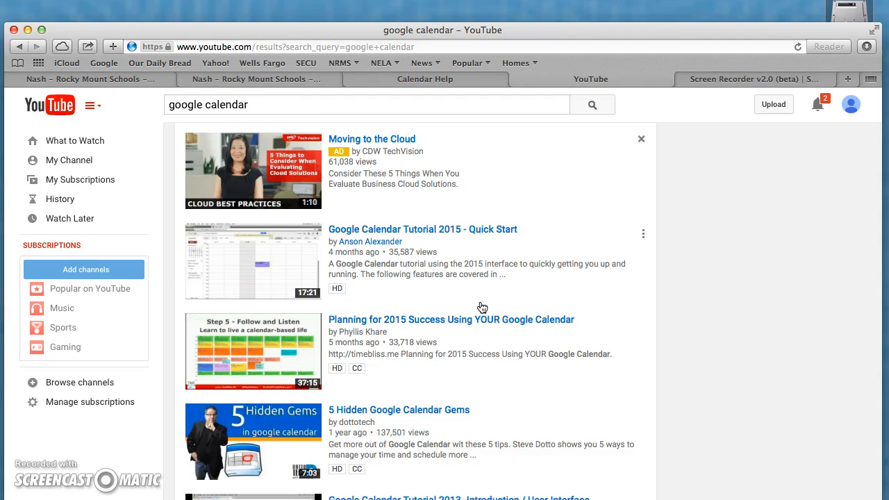
pyautogui.scroll(4, 482, 307)
pyautogui.click(575, 188)
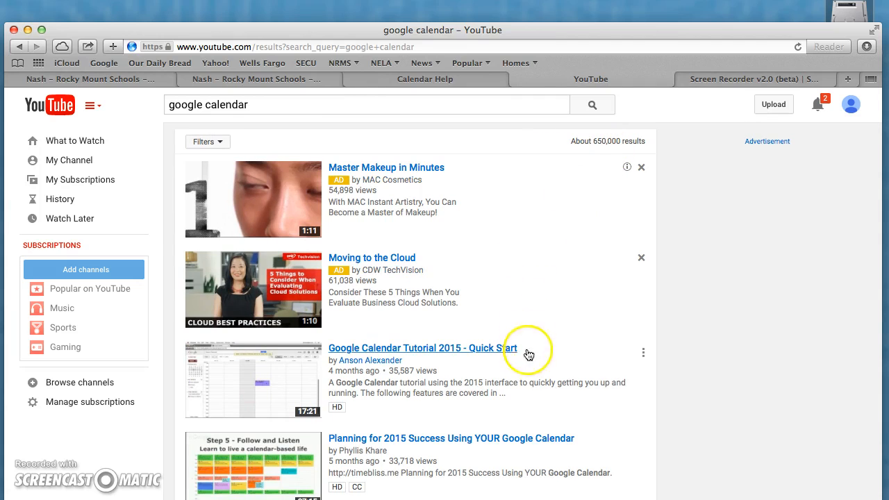
pyautogui.scroll(-2, 528, 375)
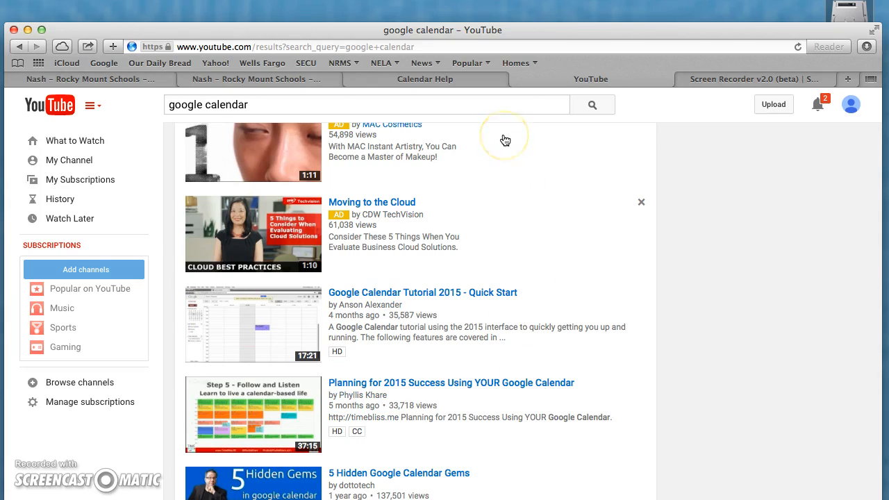
# - Return to the calendar page and display the account owner's personal calendar under My calendars
pyautogui.click(307, 79)
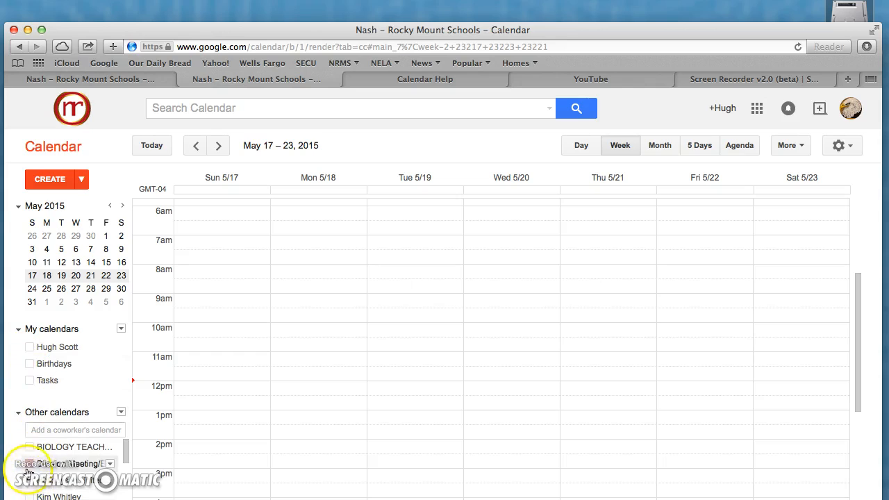
pyautogui.click(32, 382)
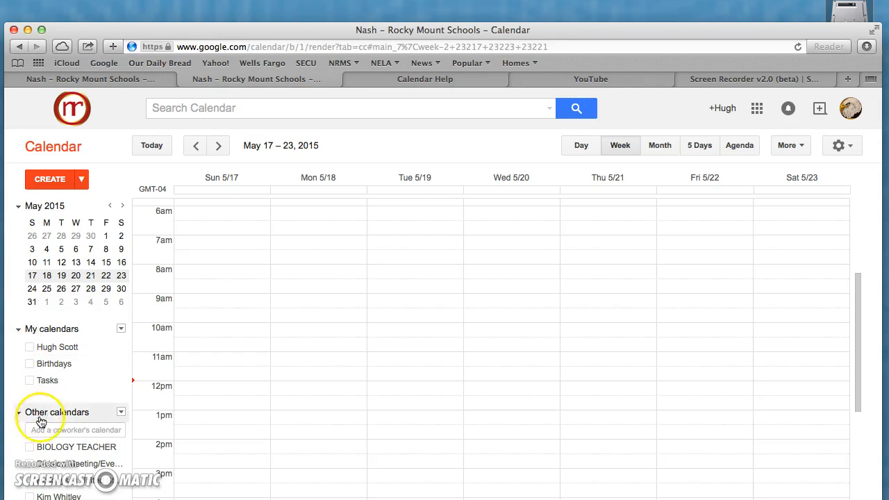
pyautogui.click(29, 347)
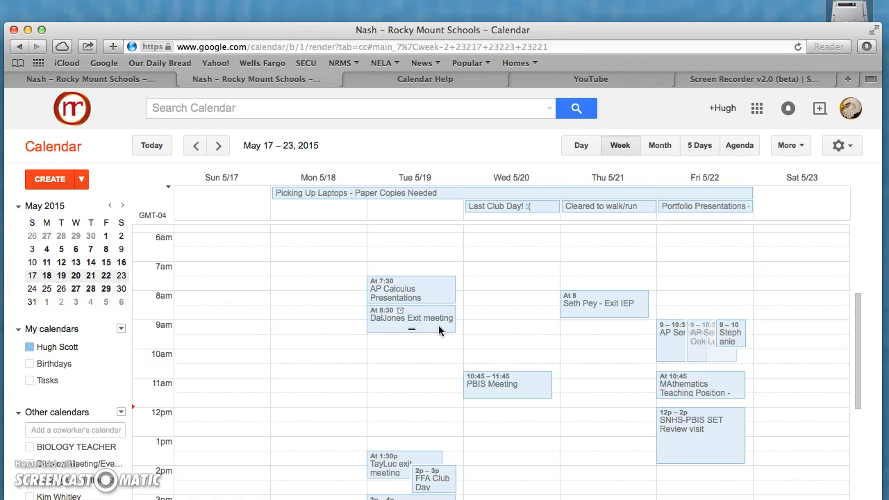
# - Examine the personal events scheduled during the week of May 17 – 23, 2015, from morning to evening
pyautogui.moveTo(438, 325); pyautogui.dragTo(436, 293)
pyautogui.click(426, 293)
pyautogui.scroll(-5, 446, 357)
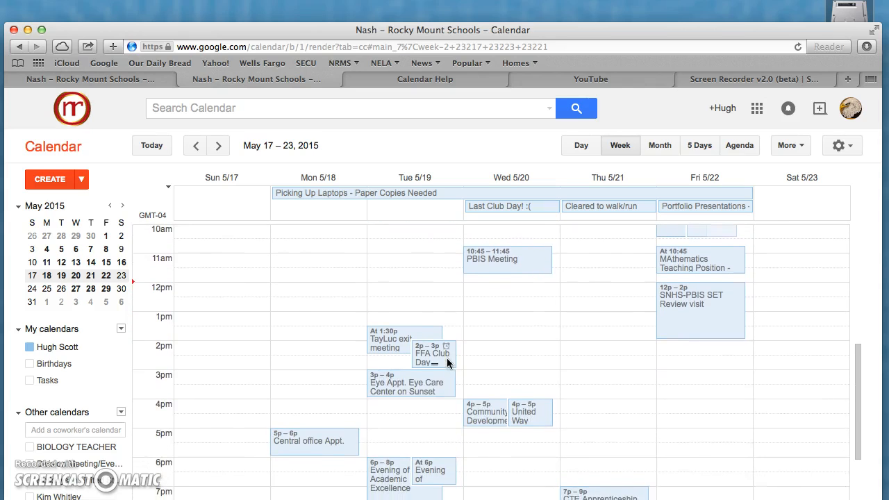
pyautogui.scroll(-1, 447, 357)
pyautogui.click(429, 362)
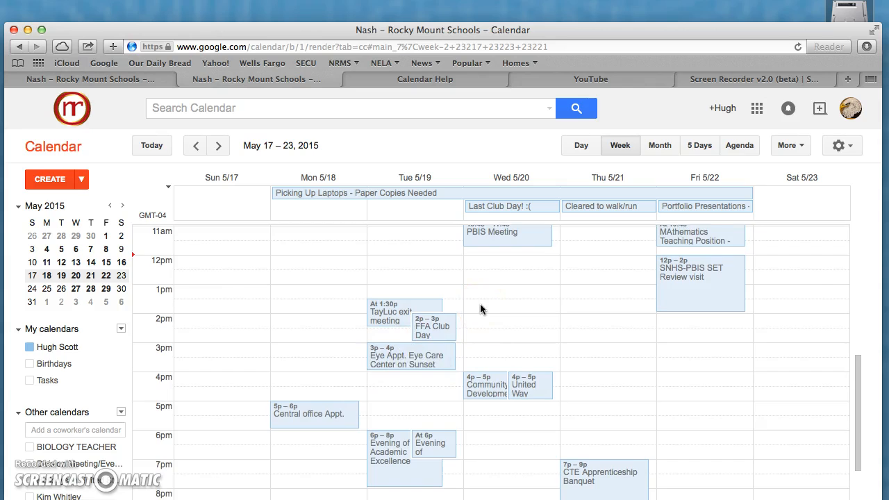
pyautogui.scroll(5, 480, 304)
pyautogui.scroll(2, 480, 304)
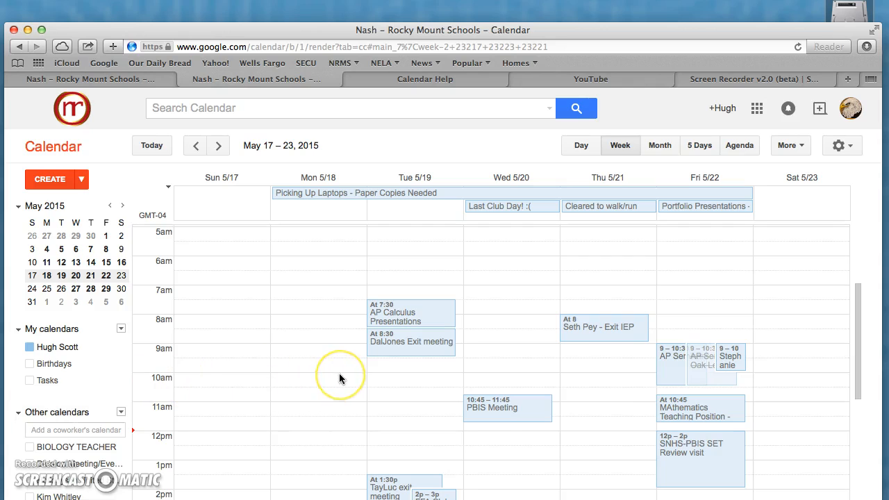
pyautogui.scroll(-3, 338, 377)
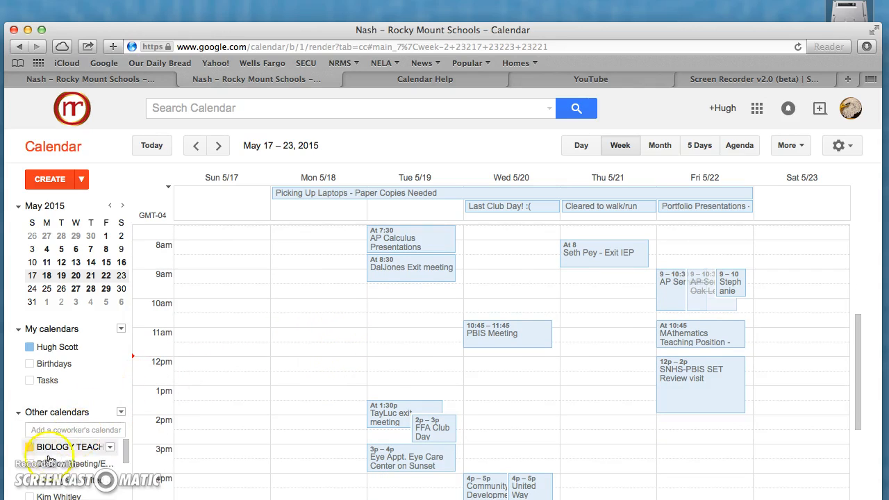
# - Overlay the Division Meeting/Events calendar on the week and view its afternoon and evening events
pyautogui.scroll(-1, 35, 461)
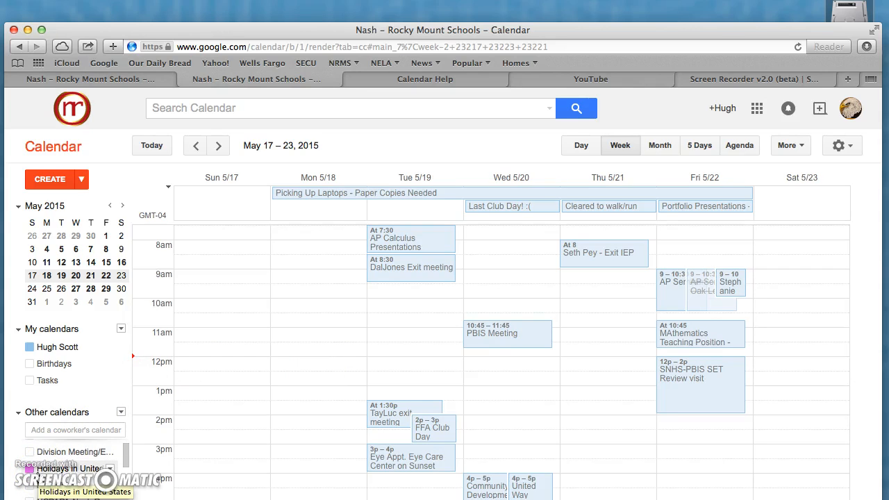
pyautogui.click(30, 448)
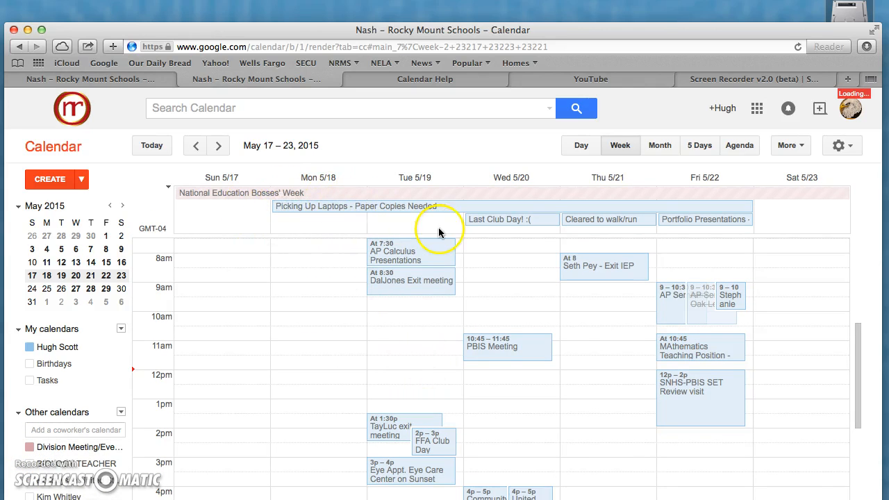
pyautogui.scroll(-5, 413, 398)
pyautogui.scroll(-1, 415, 403)
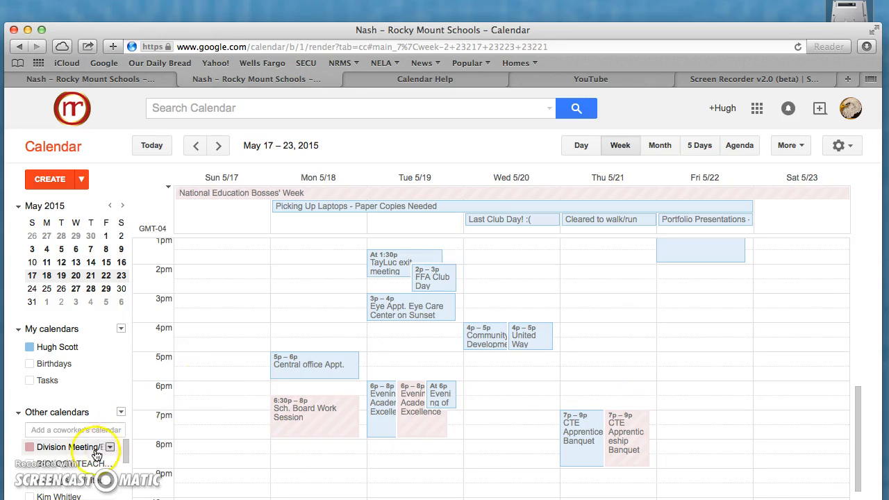
# - Overlay the coworker's calendar from Other calendars and review that person's events across the week
pyautogui.scroll(-2, 34, 486)
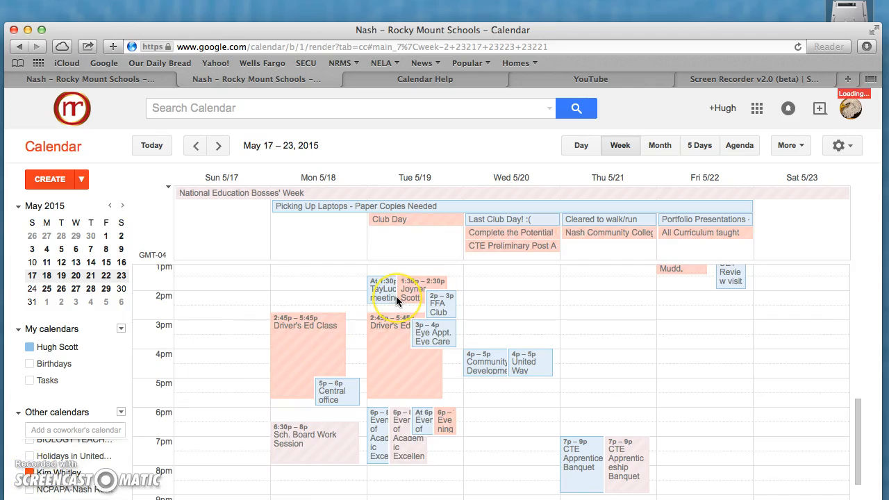
pyautogui.scroll(2, 395, 296)
pyautogui.scroll(5, 396, 301)
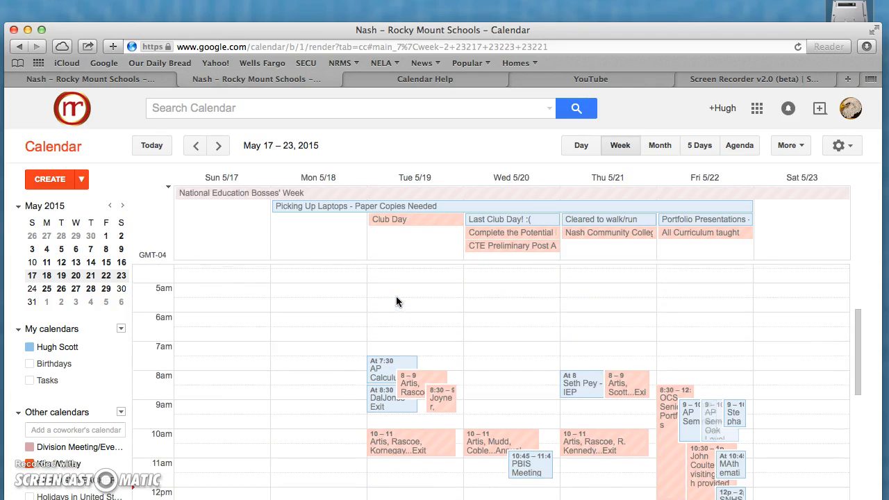
pyautogui.scroll(3, 396, 300)
pyautogui.scroll(-5, 396, 301)
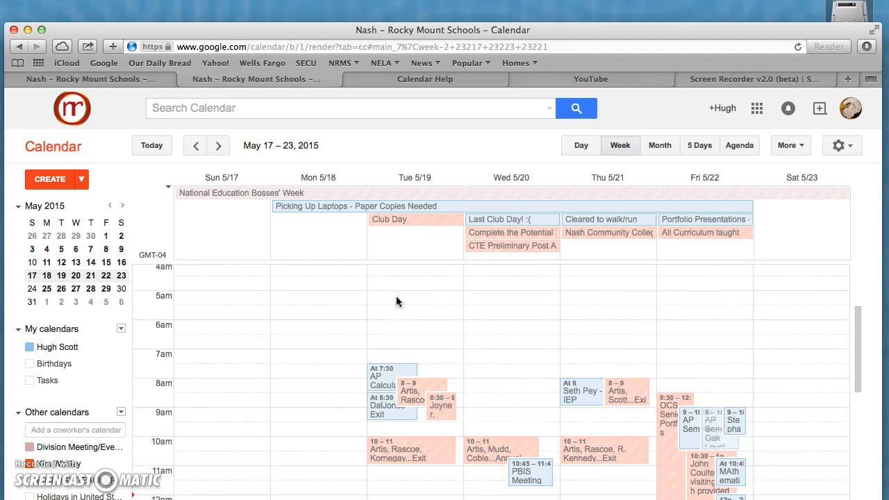
pyautogui.scroll(-2, 397, 301)
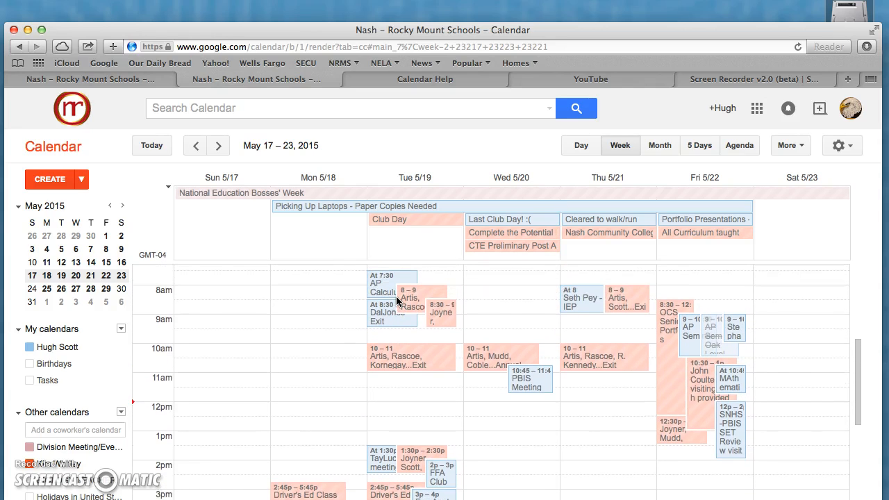
# - Copy the coworker's Tuesday 5/19 8:30am exit meeting to the personal calendar and set its pop-up notification to 30 minutes
pyautogui.click(443, 319)
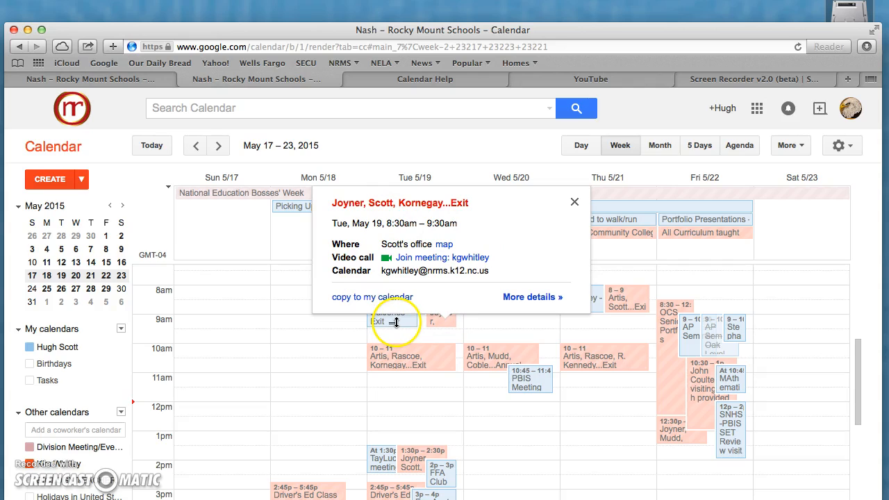
pyautogui.click(362, 300)
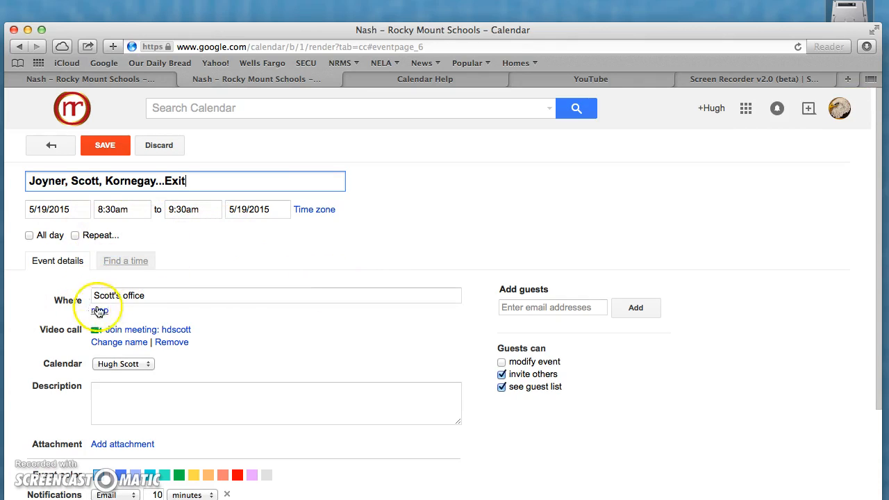
pyautogui.scroll(-3, 170, 308)
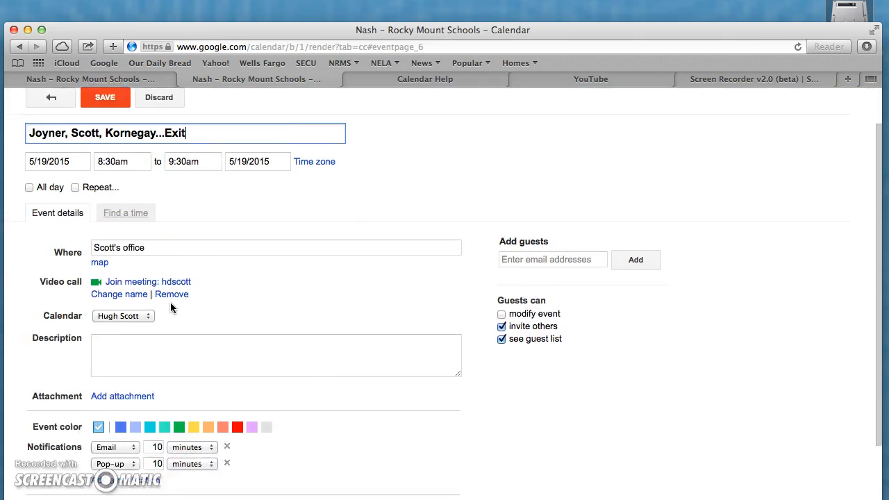
pyautogui.scroll(2, 170, 308)
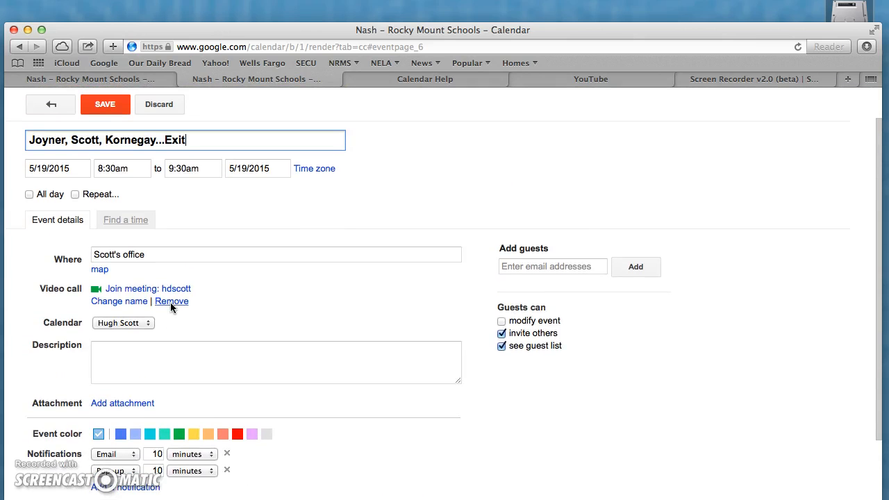
pyautogui.scroll(-2, 170, 304)
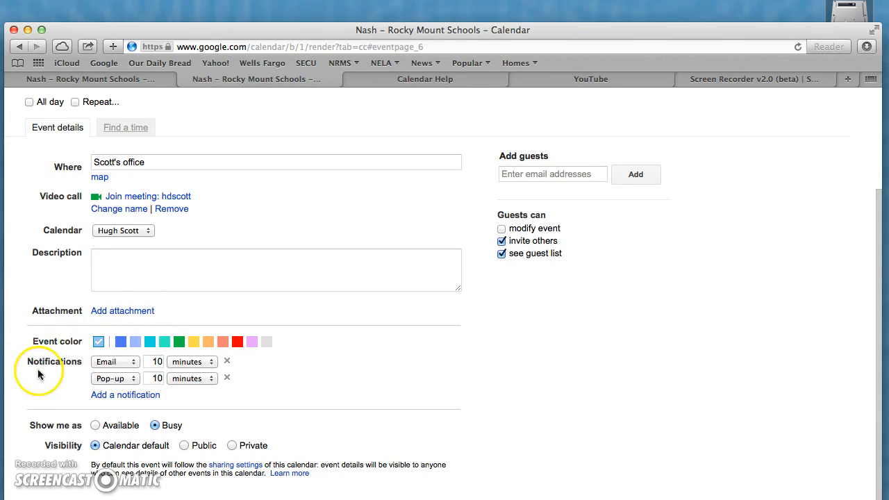
pyautogui.doubleClick(156, 378)
pyautogui.write('30')
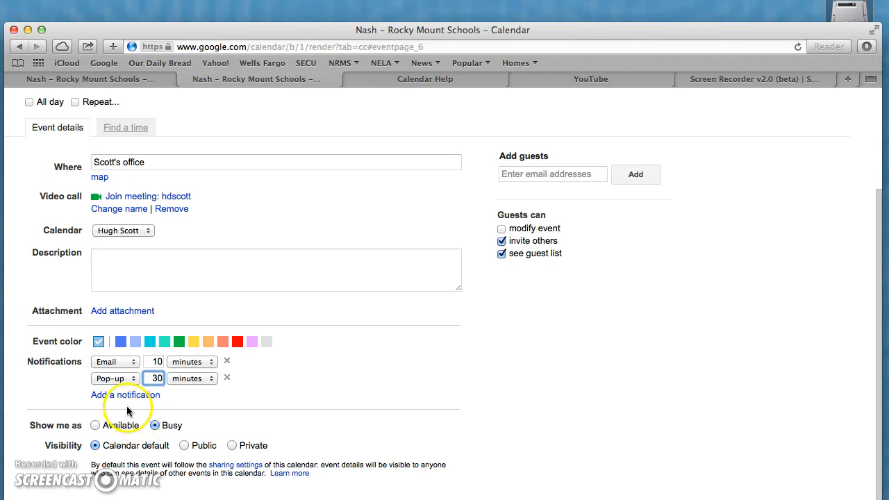
# - Add an email notification 1 day before the copied exit meeting and save the event
pyautogui.click(124, 394)
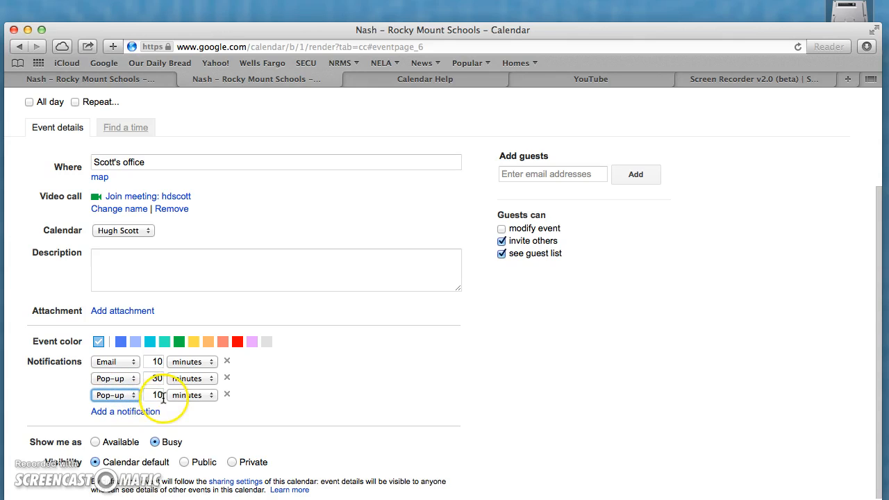
pyautogui.click(133, 396)
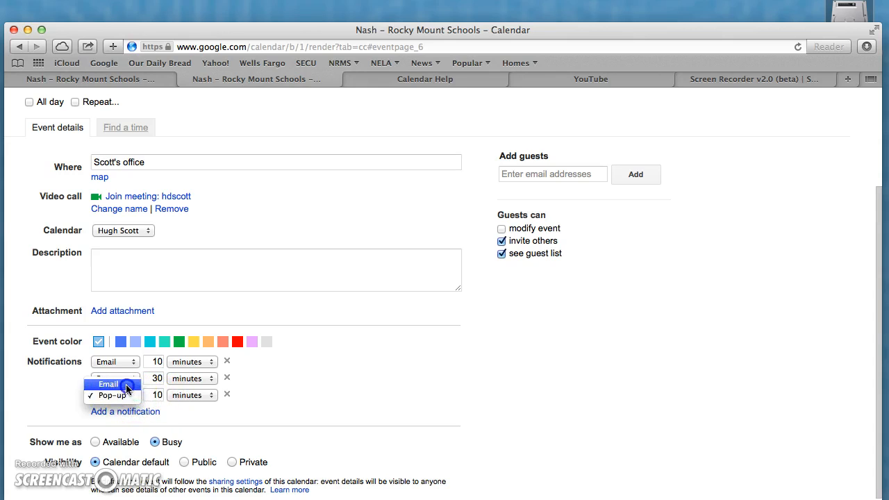
pyautogui.click(107, 381)
pyautogui.click(155, 391)
pyautogui.write('1')
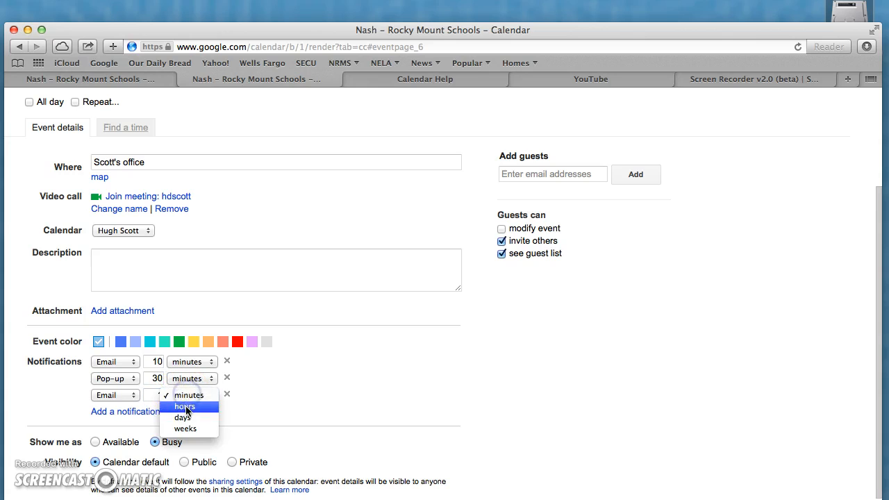
pyautogui.click(183, 418)
pyautogui.scroll(-1, 182, 419)
pyautogui.scroll(2, 179, 418)
pyautogui.scroll(2, 178, 417)
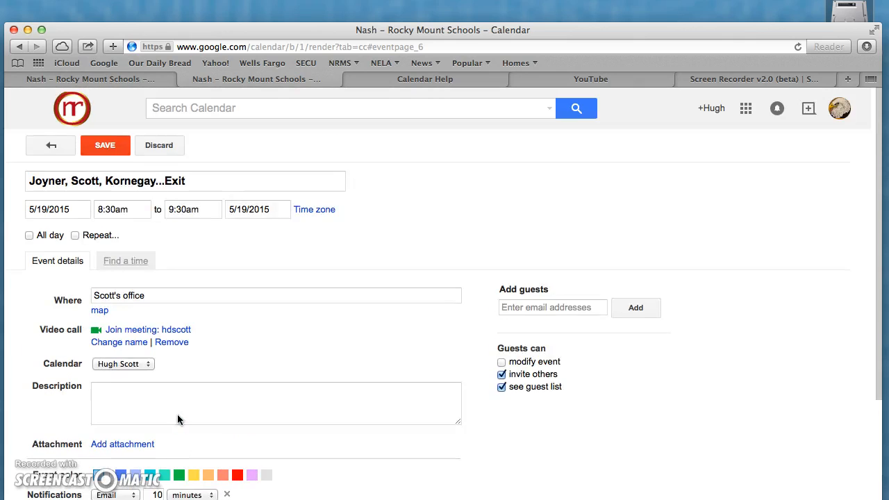
pyautogui.click(85, 145)
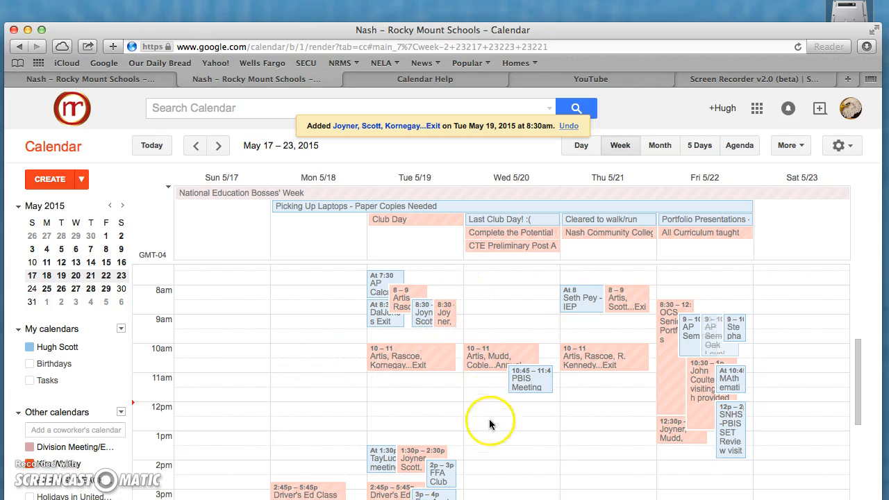
# - Create a Wednesday, May 20, 2pm – 3pm event titled with the attendee's name and "mtg", and shorten it to half an hour
pyautogui.scroll(-2, 486, 444)
pyautogui.scroll(-3, 486, 447)
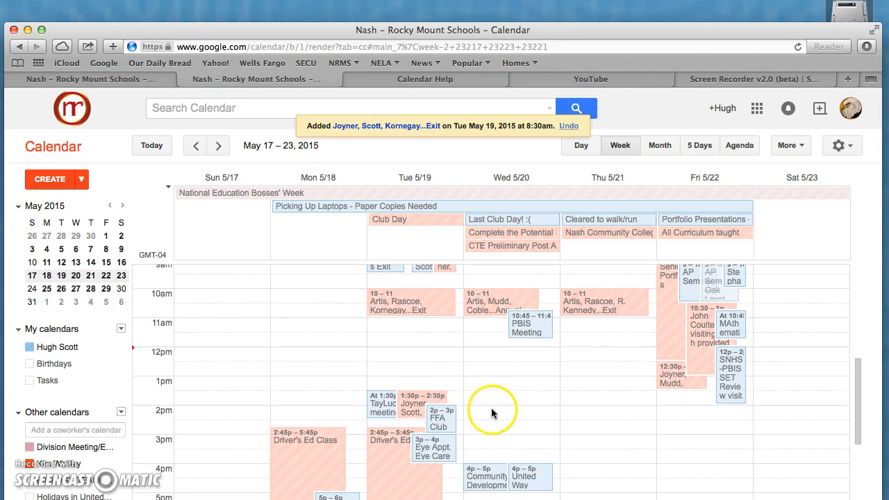
pyautogui.click(491, 413)
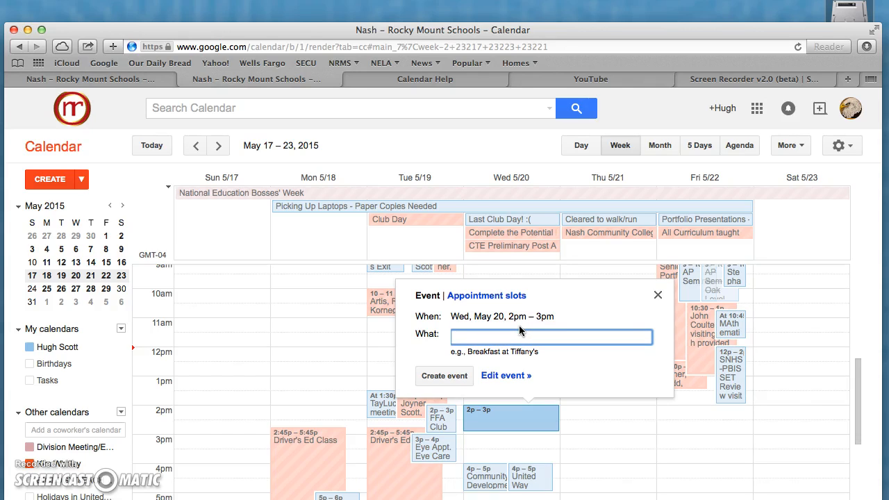
pyautogui.write('Mr. Hendricks mtg')
pyautogui.press('Return')
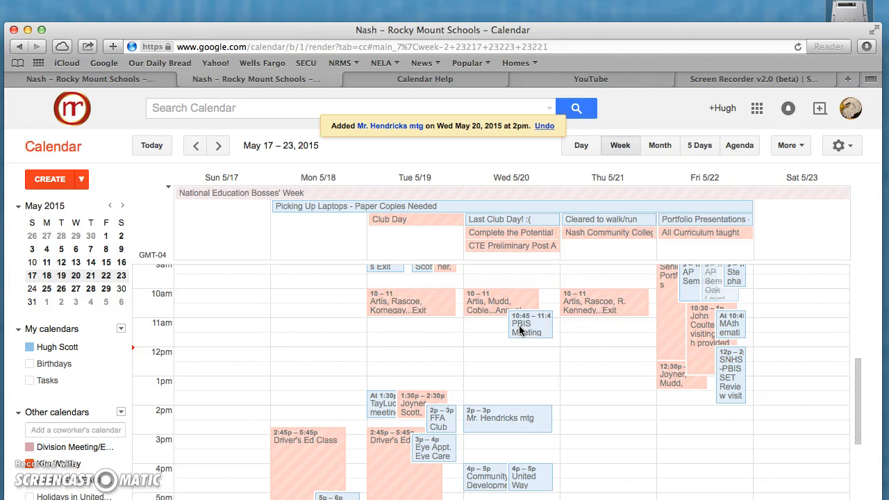
pyautogui.click(509, 429)
pyautogui.moveTo(508, 426); pyautogui.dragTo(506, 415)
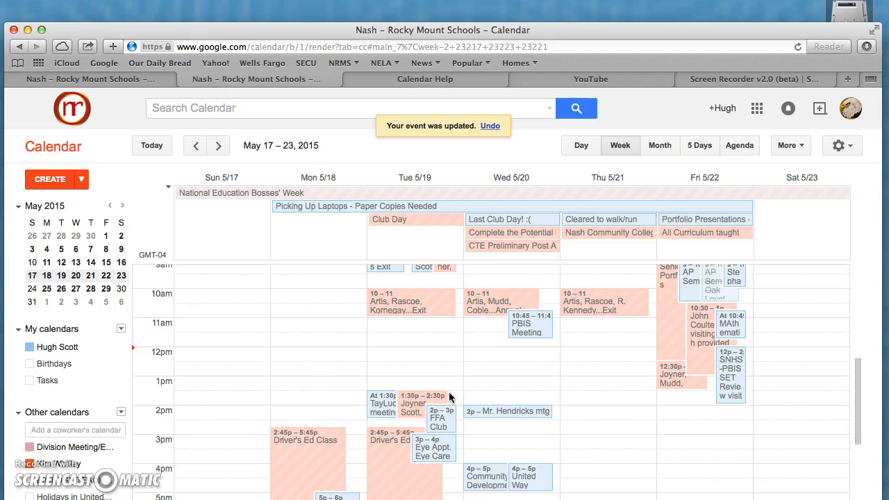
# - Switch to the other open calendar page to view the fire drill search results
pyautogui.scroll(-3, 448, 396)
pyautogui.scroll(5, 449, 397)
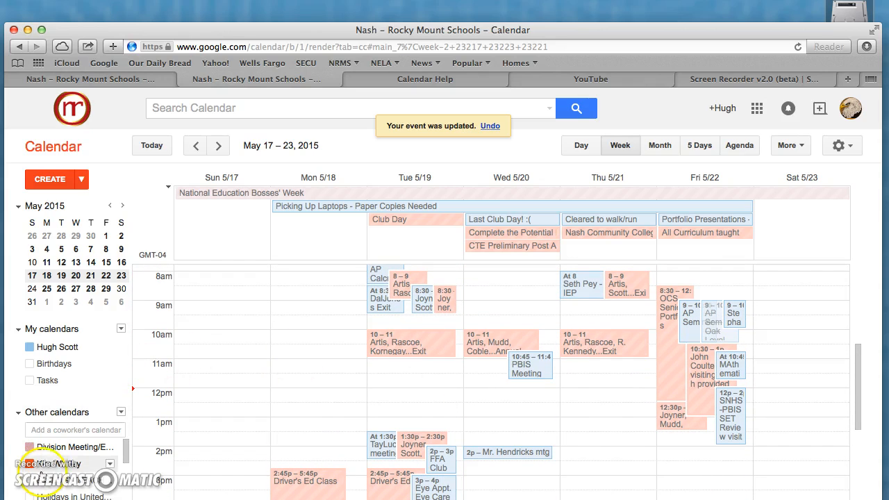
pyautogui.click(61, 416)
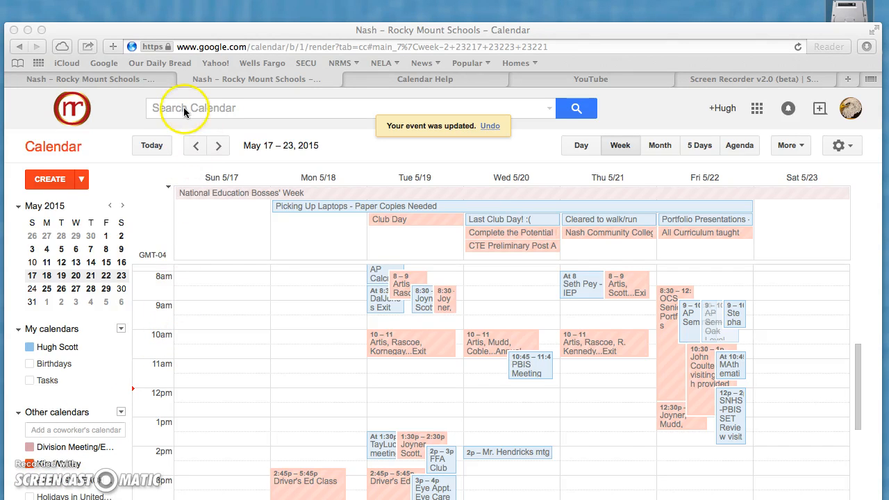
pyautogui.click(148, 80)
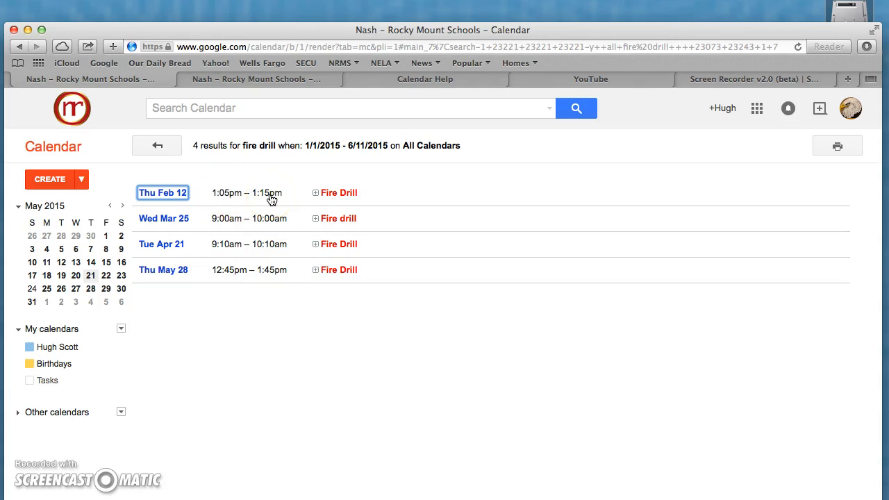
# - Return to the week calendar page and open the Mobile Setup settings at the phone number field for SMS notifications
pyautogui.click(257, 79)
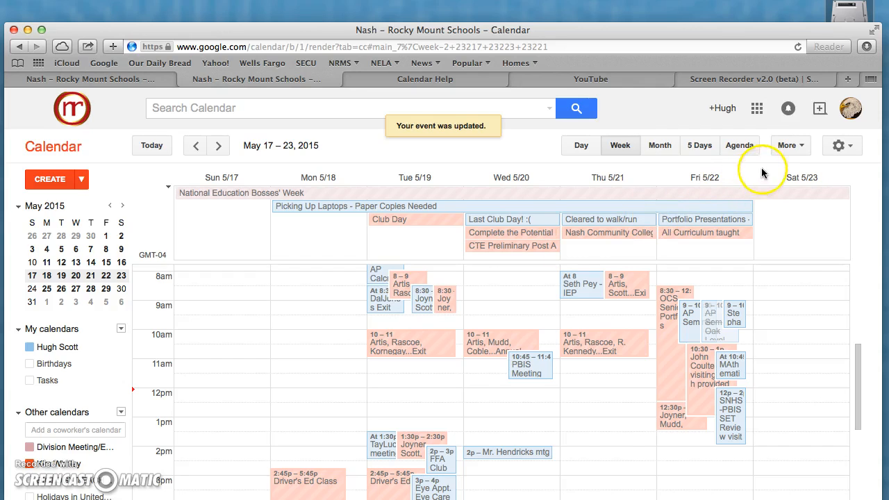
pyautogui.click(839, 147)
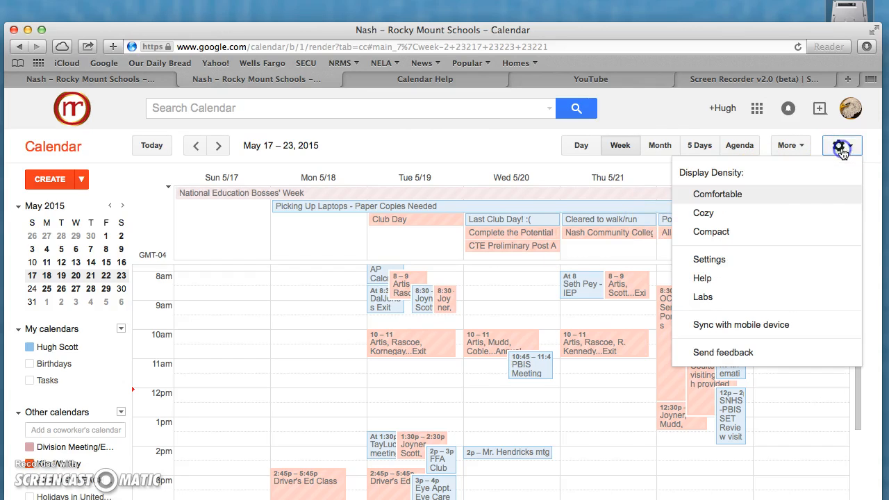
pyautogui.click(759, 260)
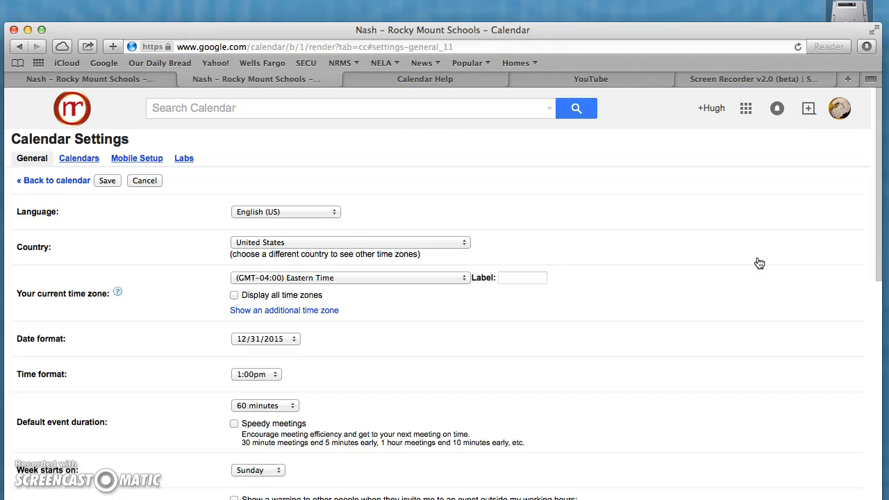
pyautogui.click(140, 159)
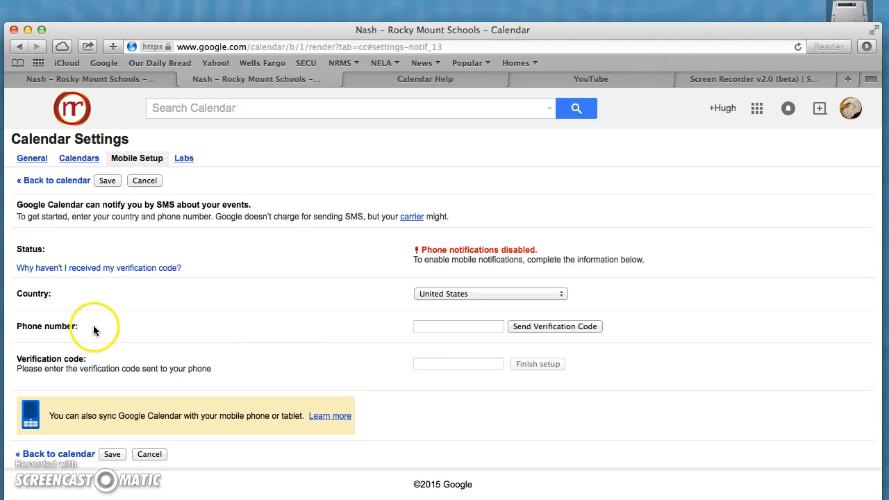
pyautogui.click(429, 328)
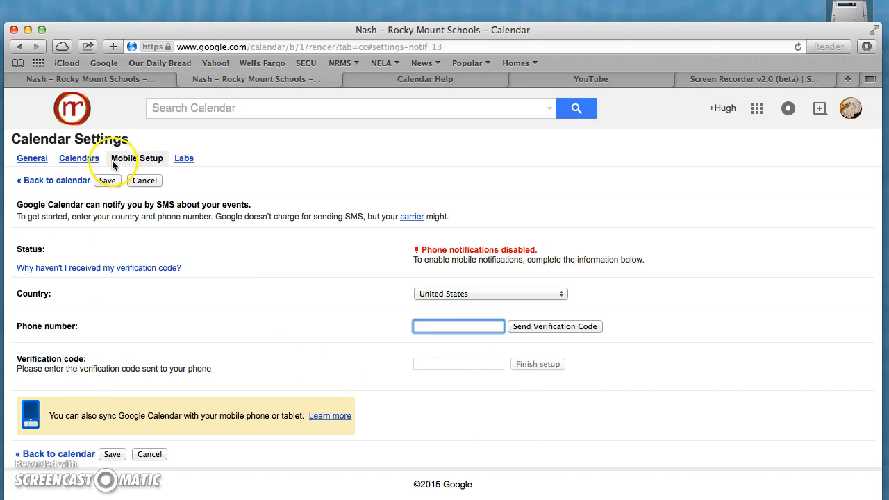
# - Open the Calendars settings and review the lists of own and other calendars with their notification and sharing options
pyautogui.click(89, 161)
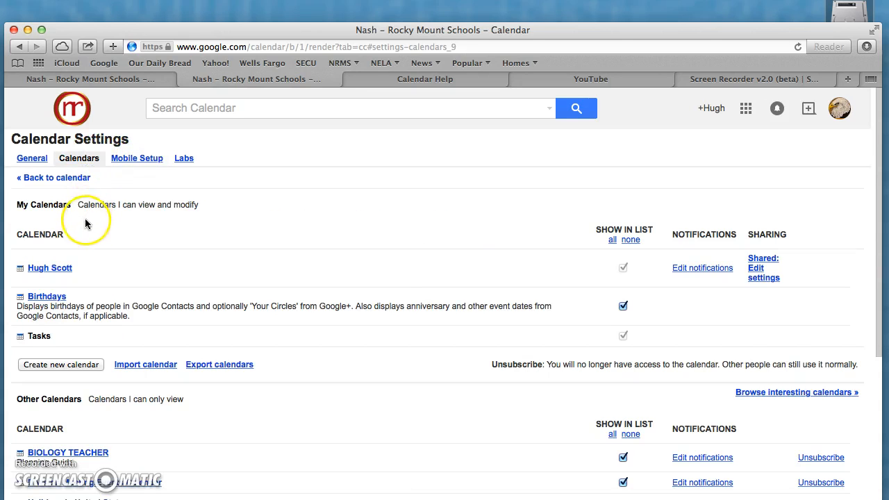
pyautogui.scroll(-5, 211, 425)
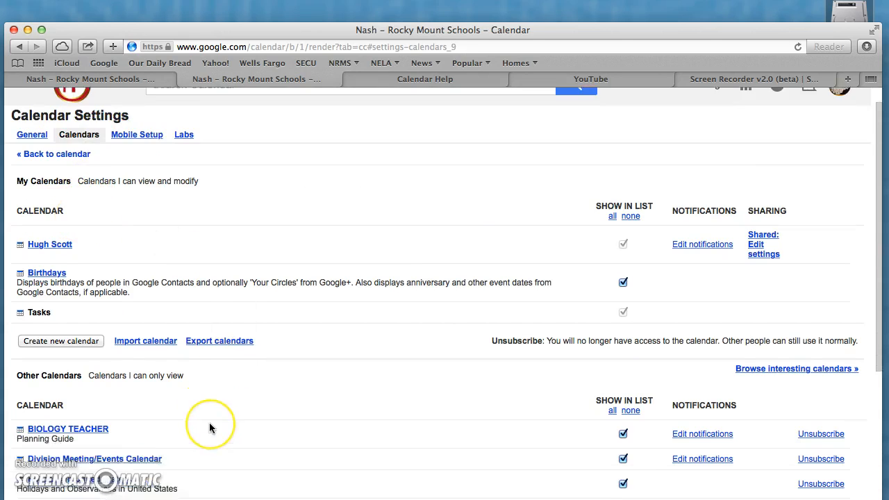
pyautogui.scroll(-1, 209, 422)
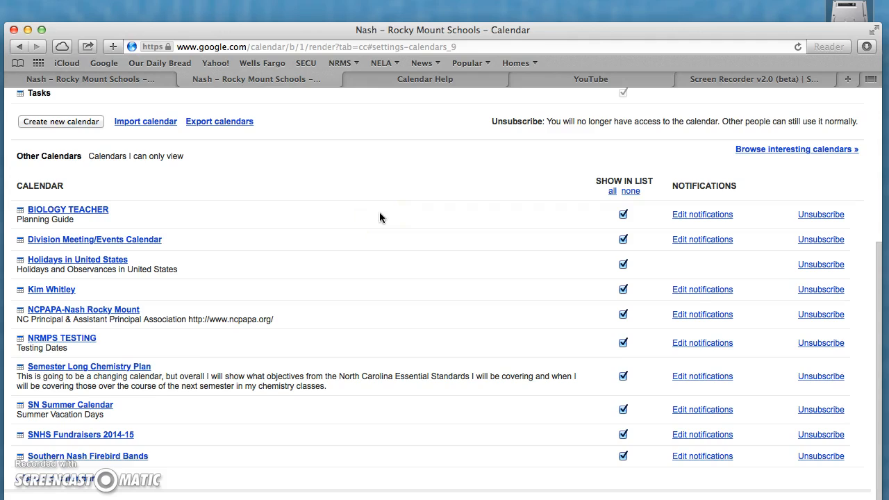
pyautogui.scroll(5, 380, 213)
pyautogui.scroll(2, 379, 217)
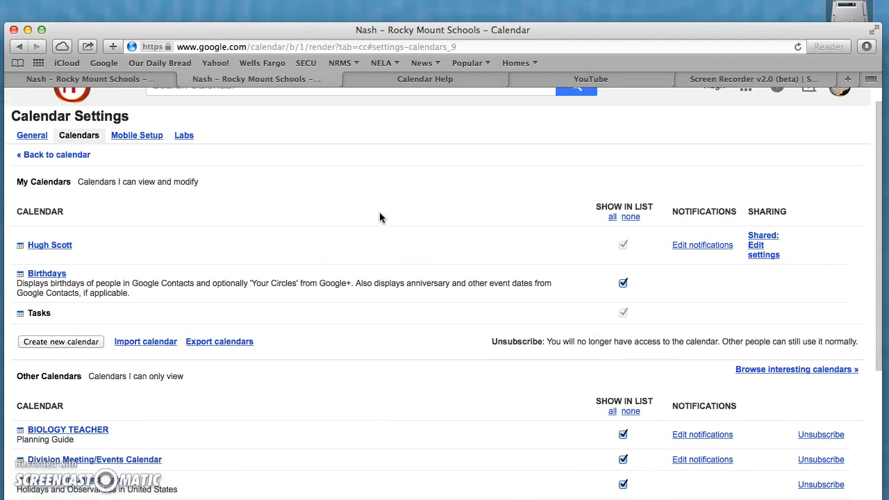
# - Open the personal calendar's sharing settings and look up a coworker by first name under Share with specific people
pyautogui.click(755, 251)
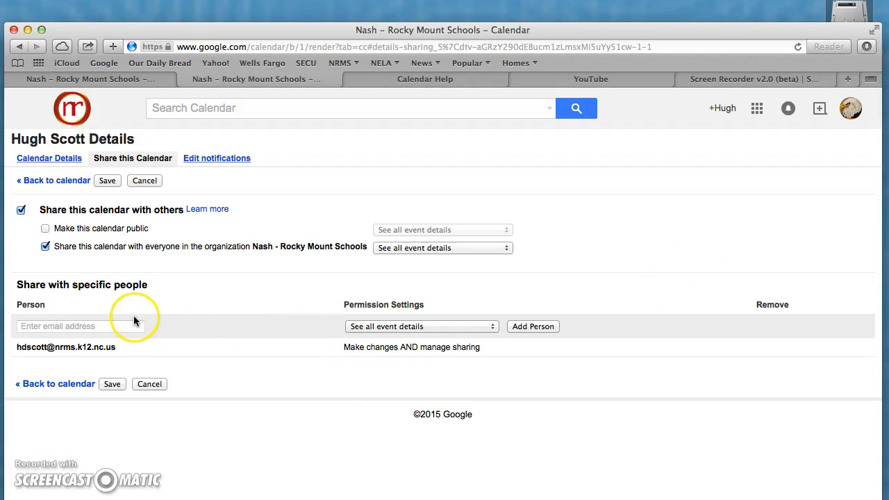
pyautogui.click(39, 328)
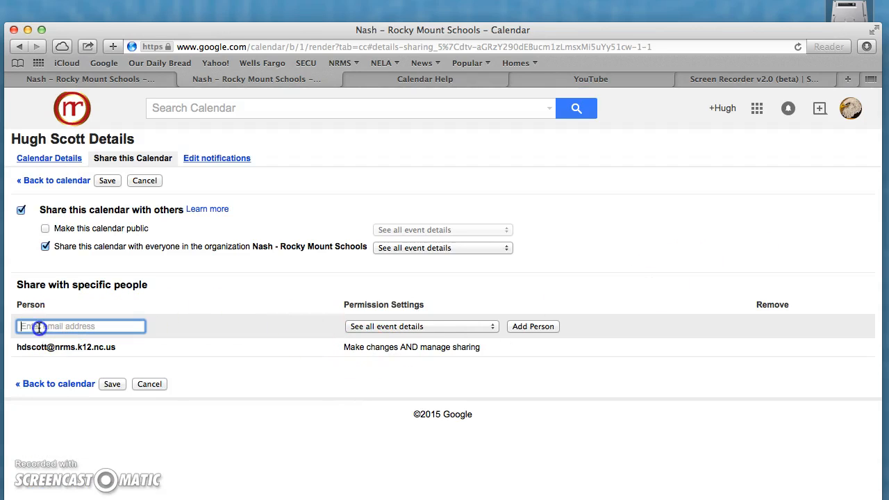
pyautogui.write('k')
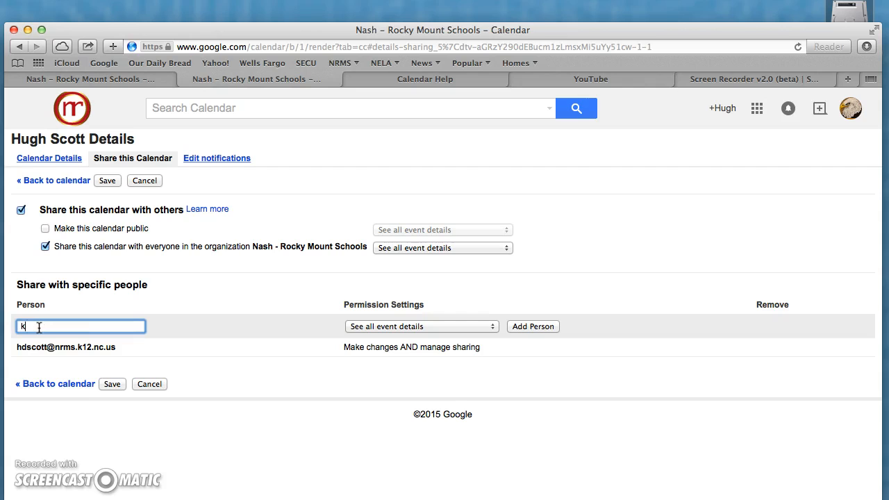
pyautogui.write('ell')
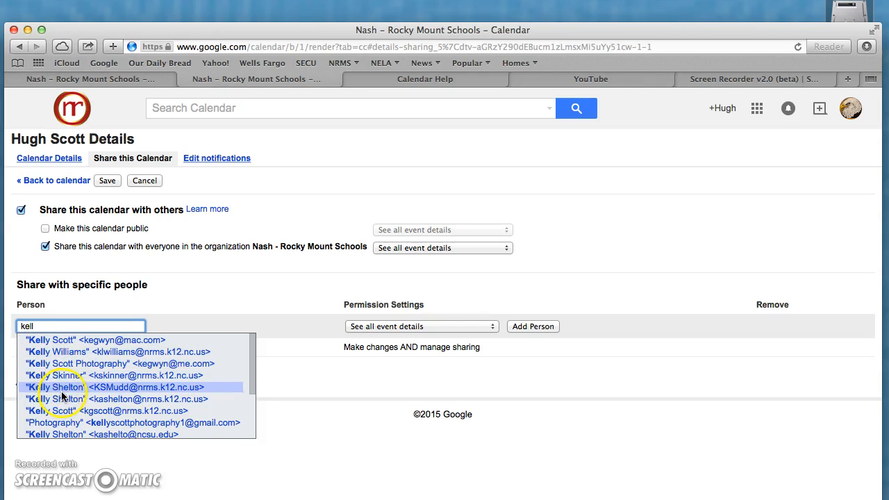
pyautogui.click(64, 410)
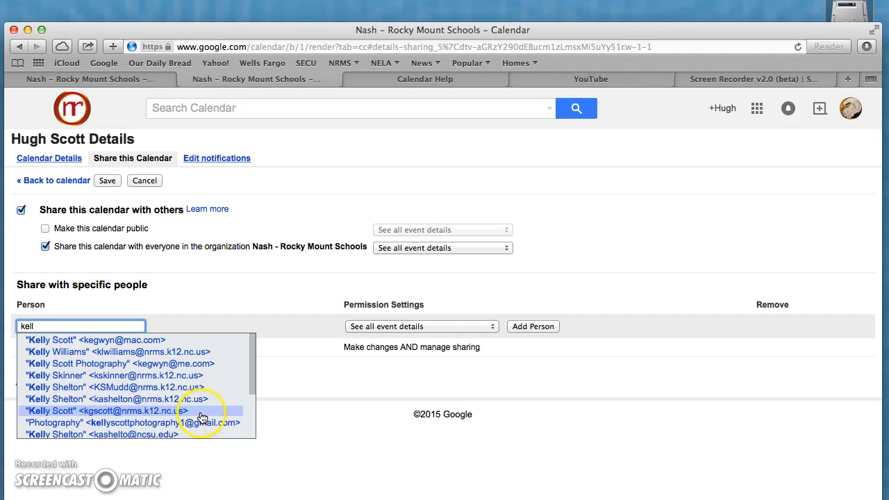
pyautogui.click(294, 360)
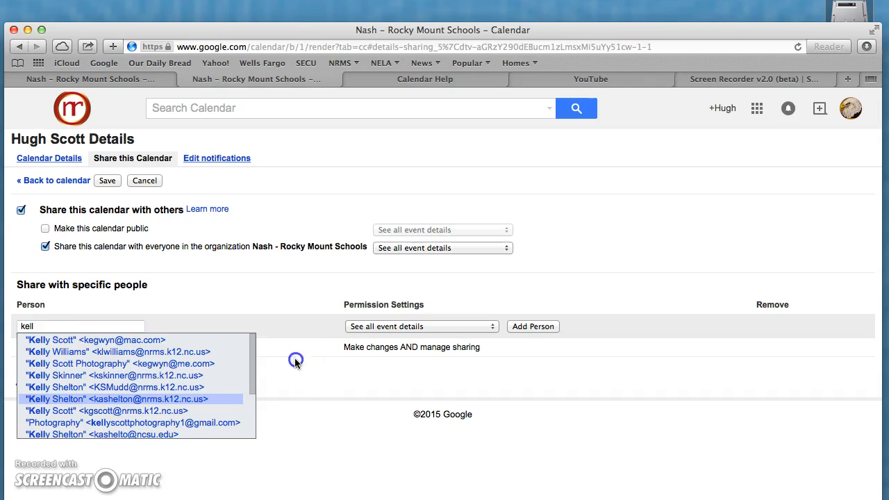
# - Clear the partial name from the person entry and cancel out of the calendar's sharing settings
pyautogui.doubleClick(59, 323)
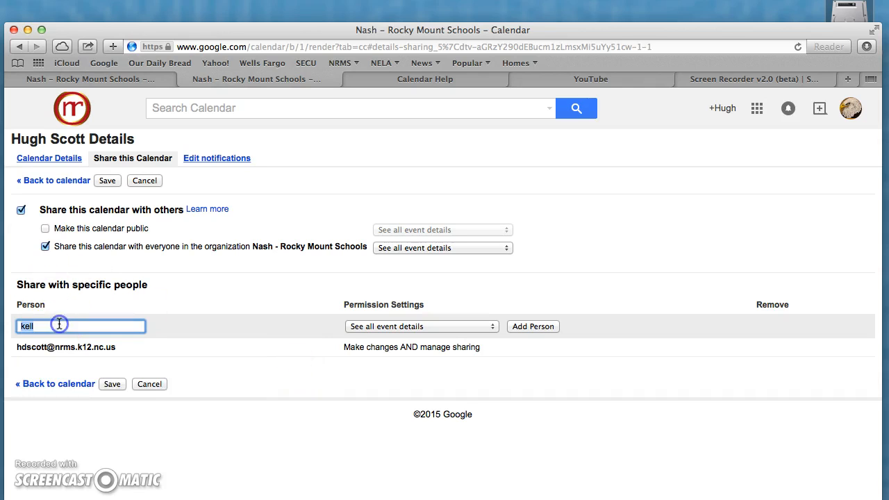
pyautogui.press('BackSpace')
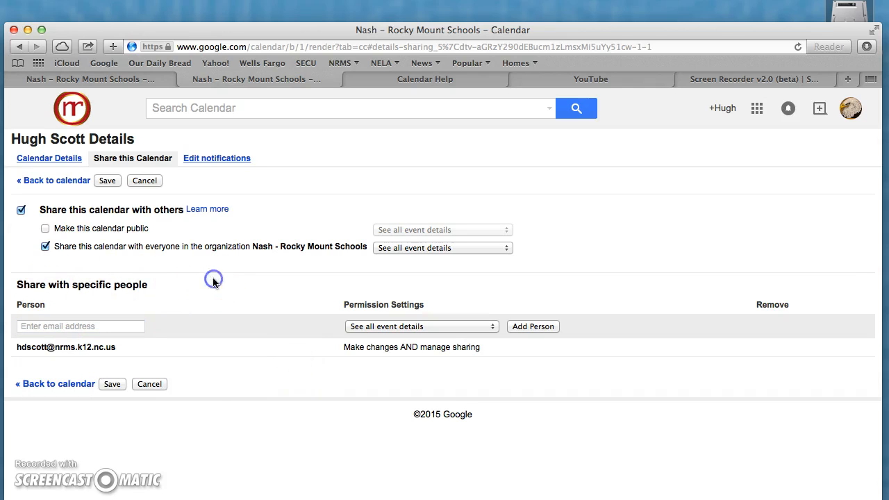
pyautogui.click(135, 182)
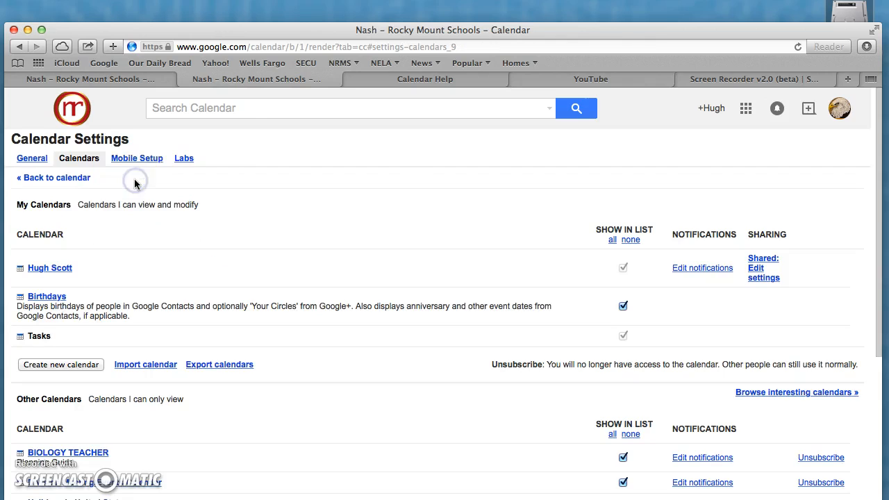
# - Go back from the settings to the May 17 – 23, 2015 week view and look over the daytime events
pyautogui.click(58, 178)
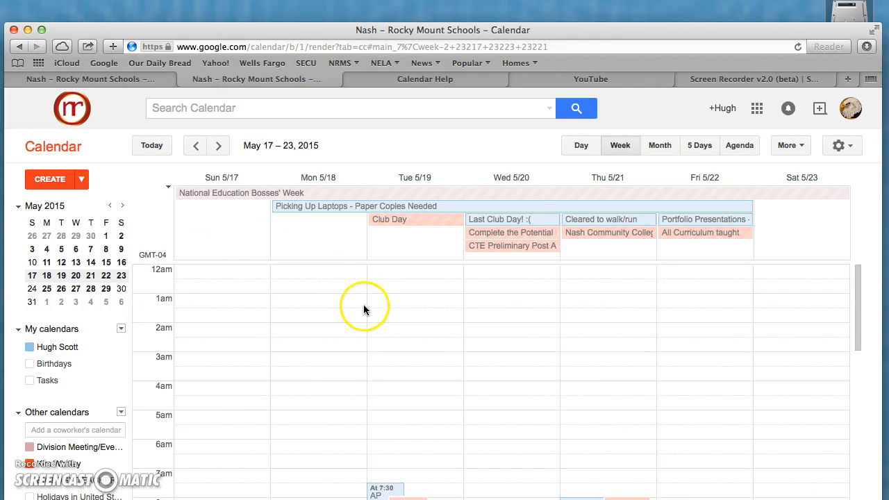
pyautogui.scroll(-5, 303, 359)
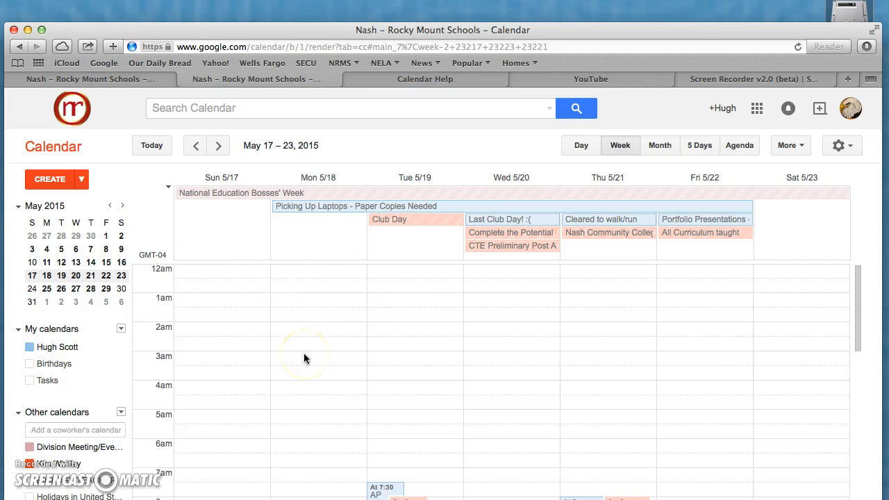
pyautogui.scroll(-2, 303, 358)
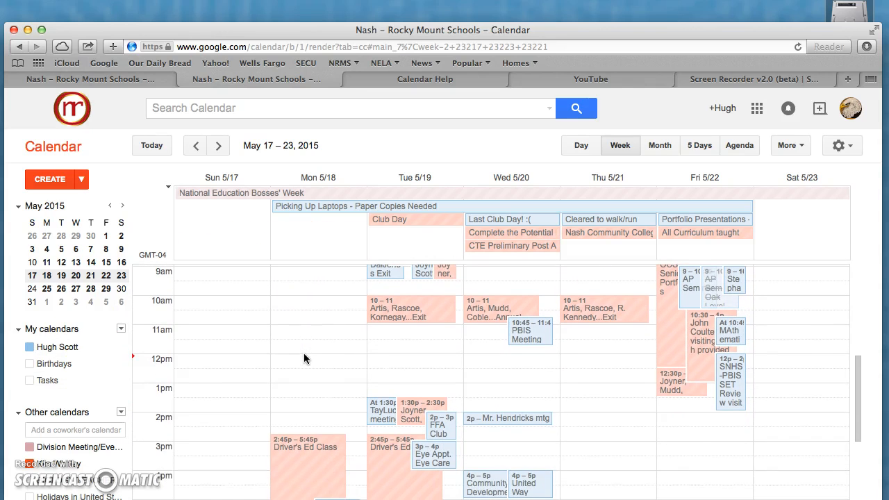
pyautogui.scroll(1, 304, 358)
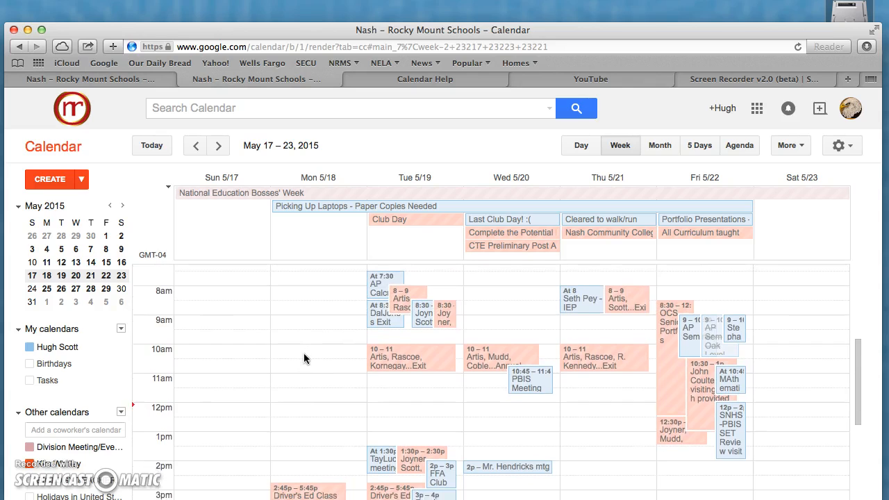
pyautogui.scroll(-1, 304, 358)
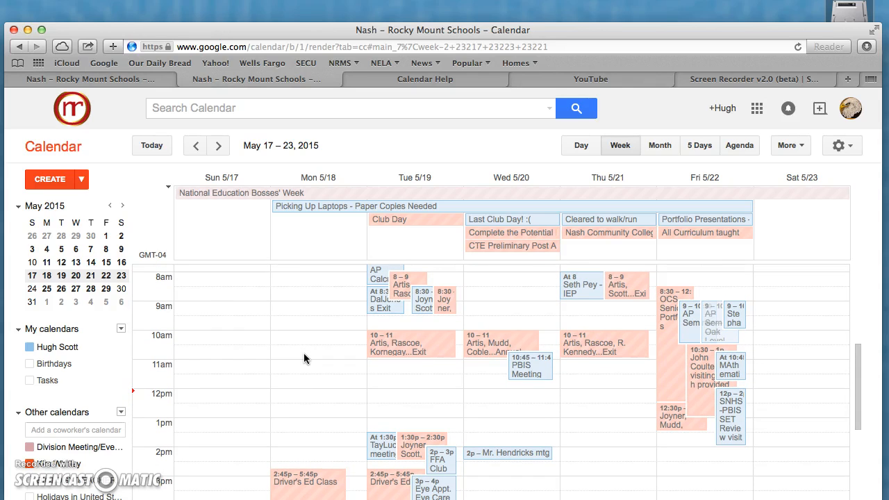
pyautogui.scroll(-5, 304, 359)
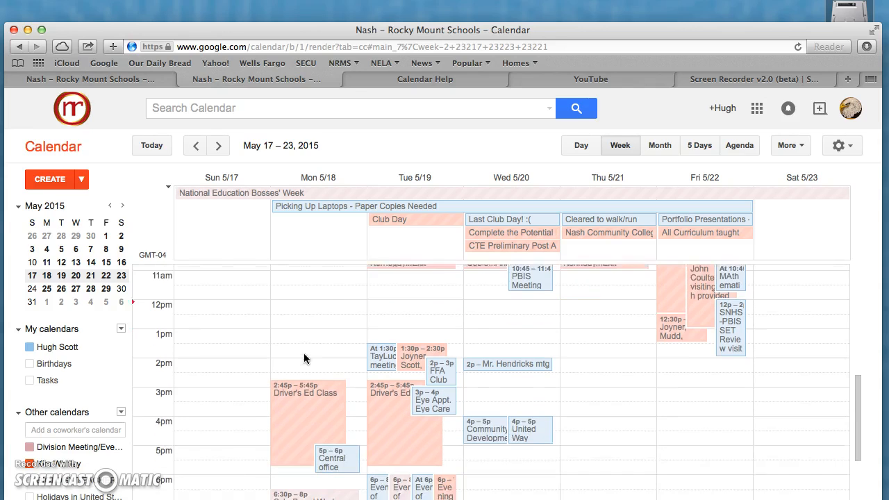